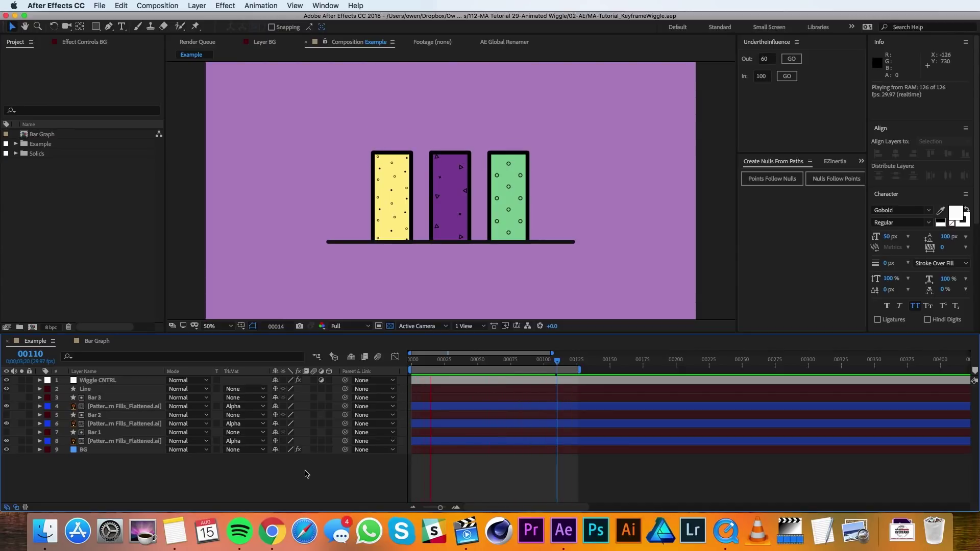
- Switch to the Bar Graph composition and select the Bar 1 layer
{"action": "left_click", "coordinate": [97, 342]}
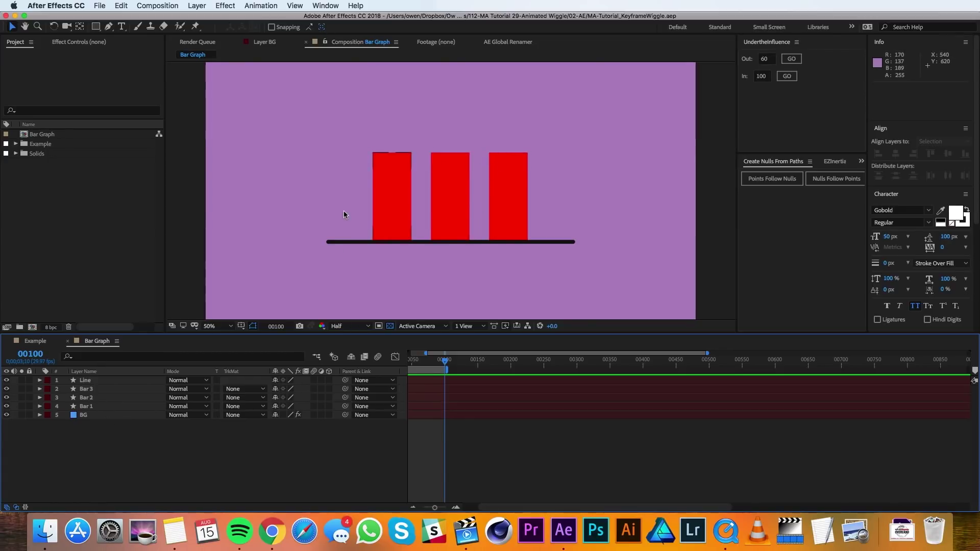
{"action": "left_click", "coordinate": [386, 191]}
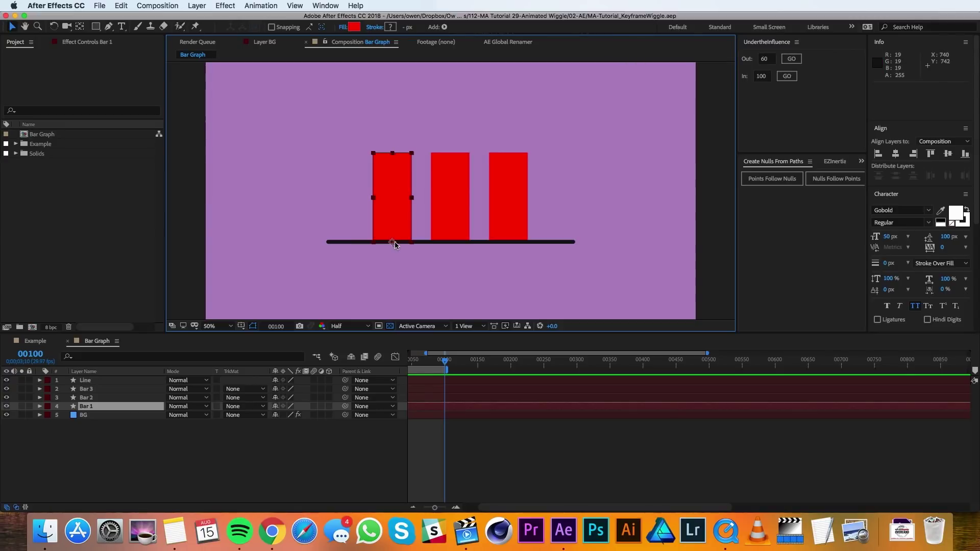
{"action": "left_click", "coordinate": [199, 6]}
- Create a null object, move it to the top of the stack, and name it 'Wiggle Control'
{"action": "mouse_move", "coordinate": [212, 18]}
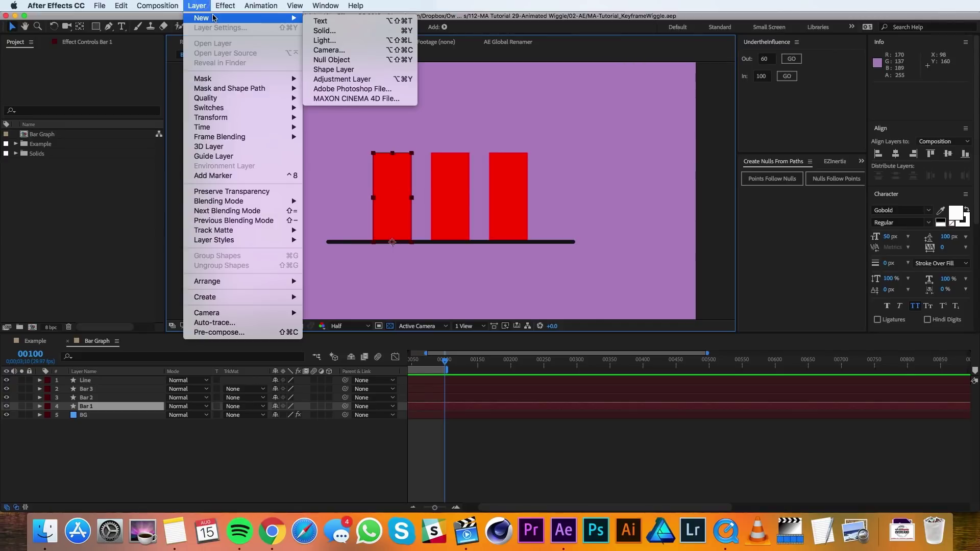
{"action": "left_click", "coordinate": [347, 60]}
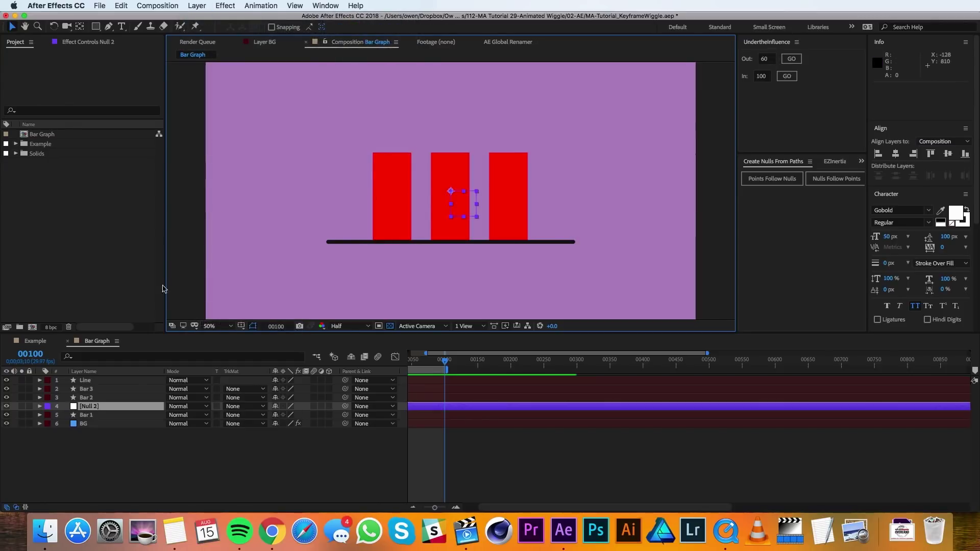
{"action": "left_click_drag", "start_coordinate": [101, 409], "coordinate": [101, 380]}
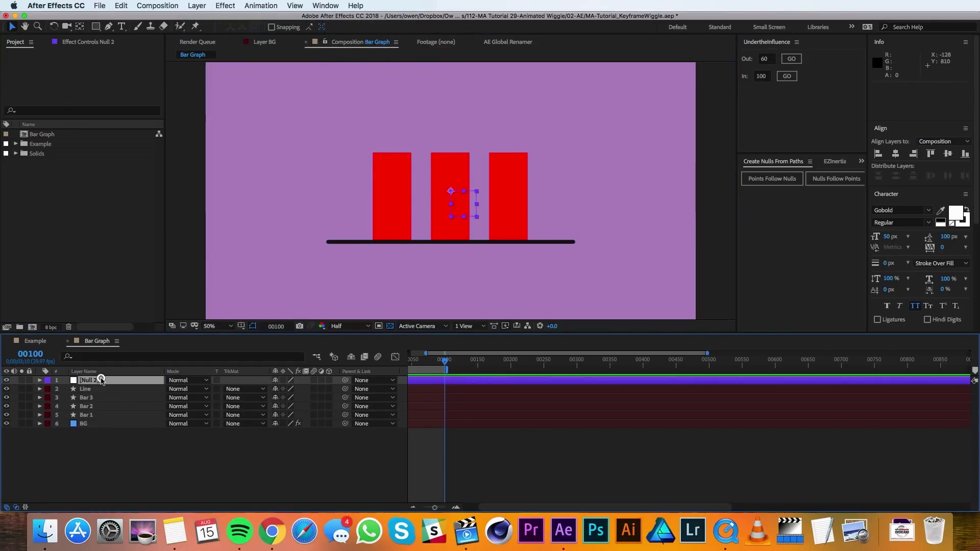
{"action": "key", "text": "Return"}
{"action": "type", "text": "Wiggl"}
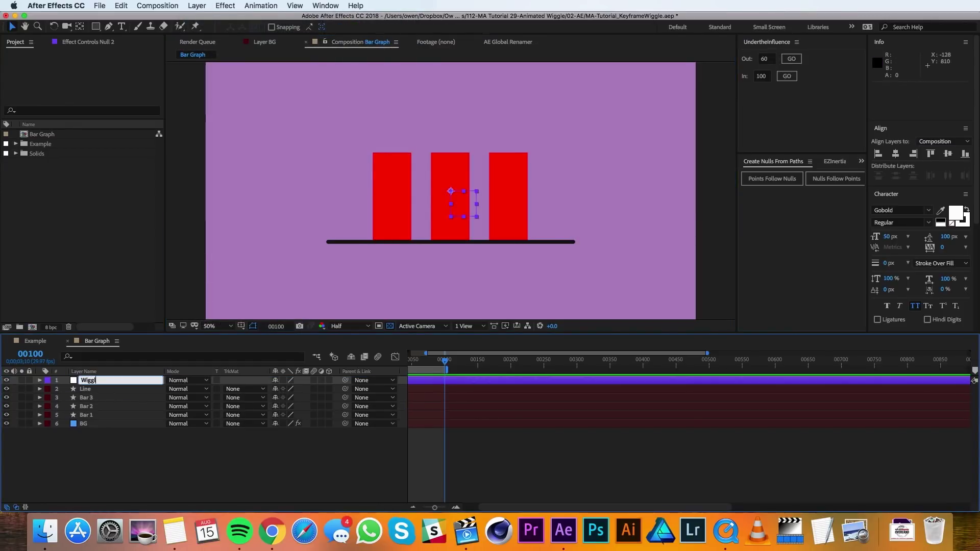
{"action": "type", "text": "e Control"}
{"action": "key", "text": "Return"}
- Add a Slider Control effect to Wiggle Control and rename it 'Amplitude'
{"action": "left_click", "coordinate": [219, 5]}
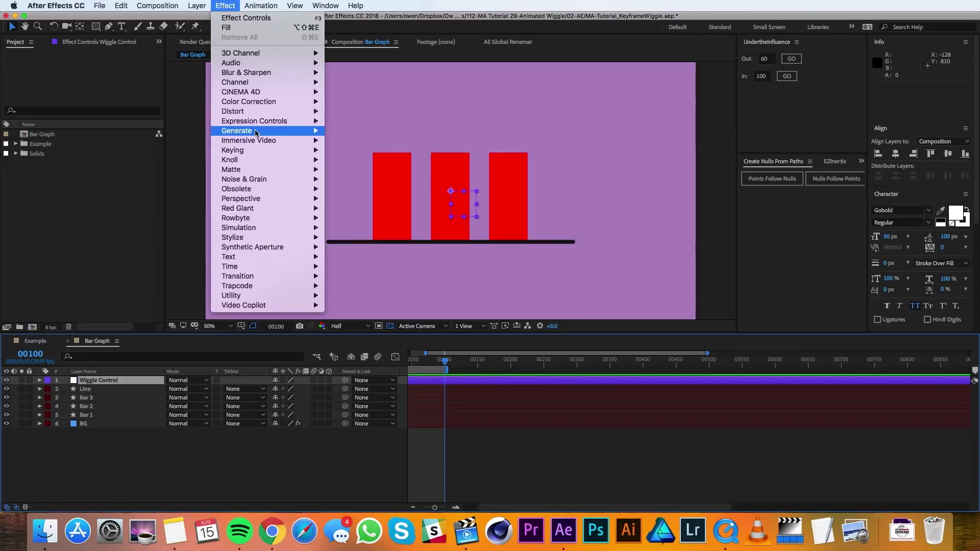
{"action": "mouse_move", "coordinate": [265, 124]}
{"action": "left_click", "coordinate": [363, 180]}
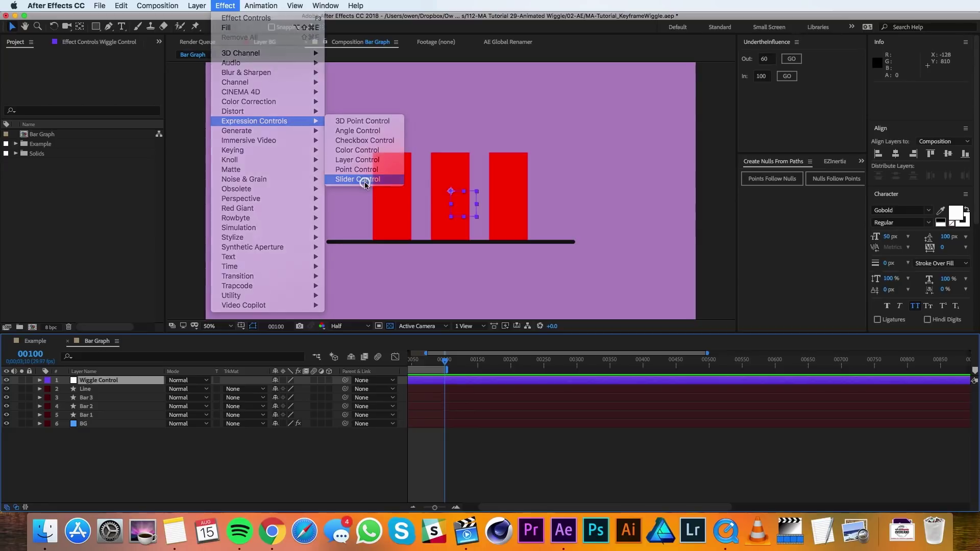
{"action": "key", "text": "Return"}
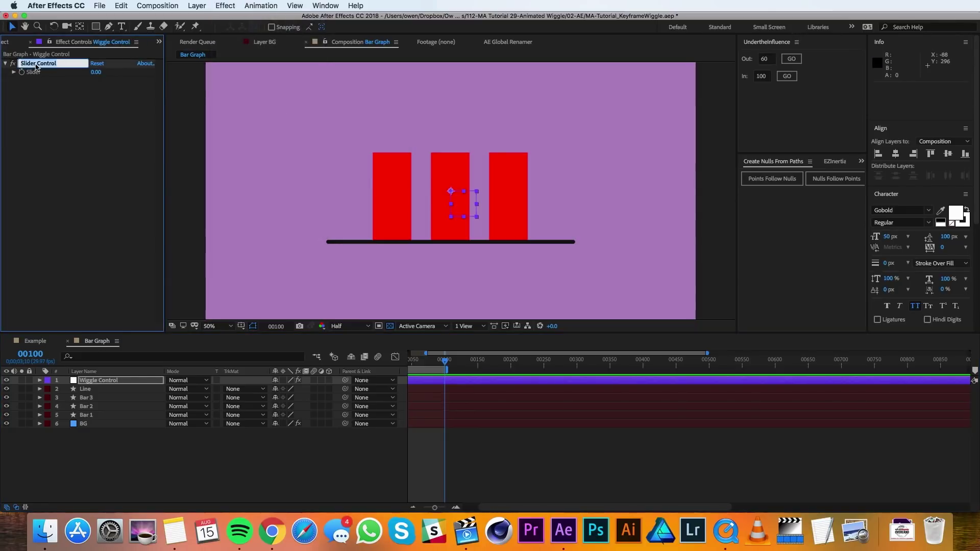
{"action": "type", "text": "Amplitue"}
{"action": "type", "text": "e"}
{"action": "key", "text": "Return"}
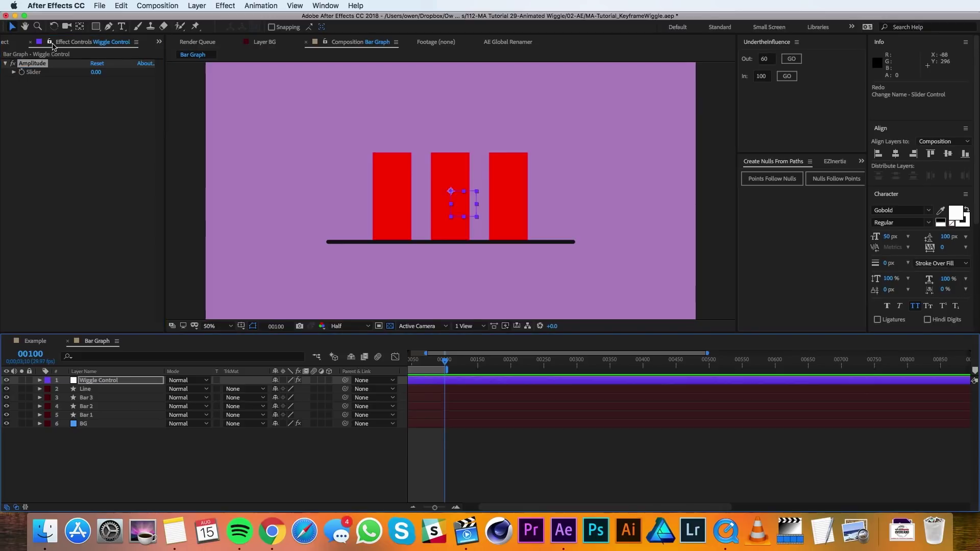
{"action": "left_click", "coordinate": [52, 44]}
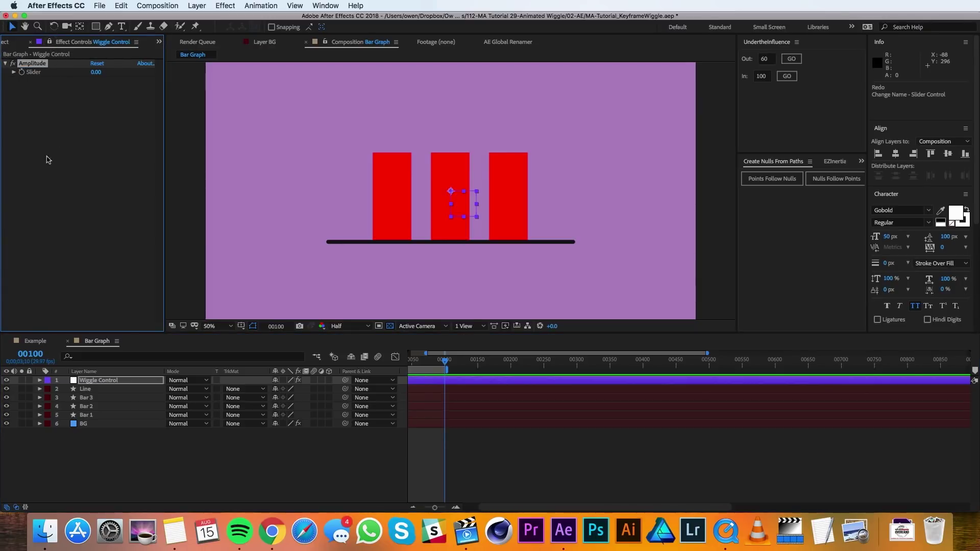
{"action": "left_click", "coordinate": [90, 416]}
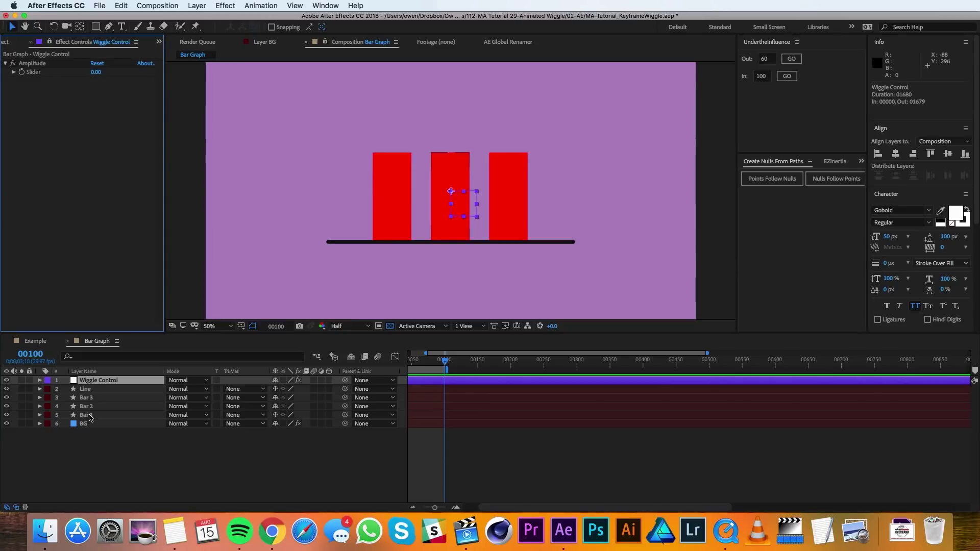
- Write Bar 1's Scale expression: a linked to Amplitude, w=wiggle(2,a);, then [value[0],w[1]]
{"action": "key", "text": "s"}
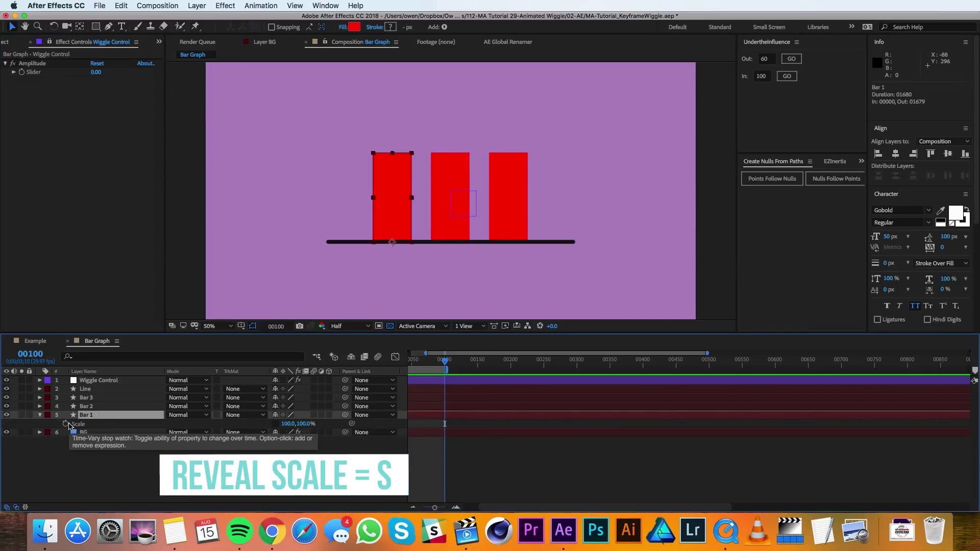
{"action": "left_click", "coordinate": [67, 424], "text": "alt"}
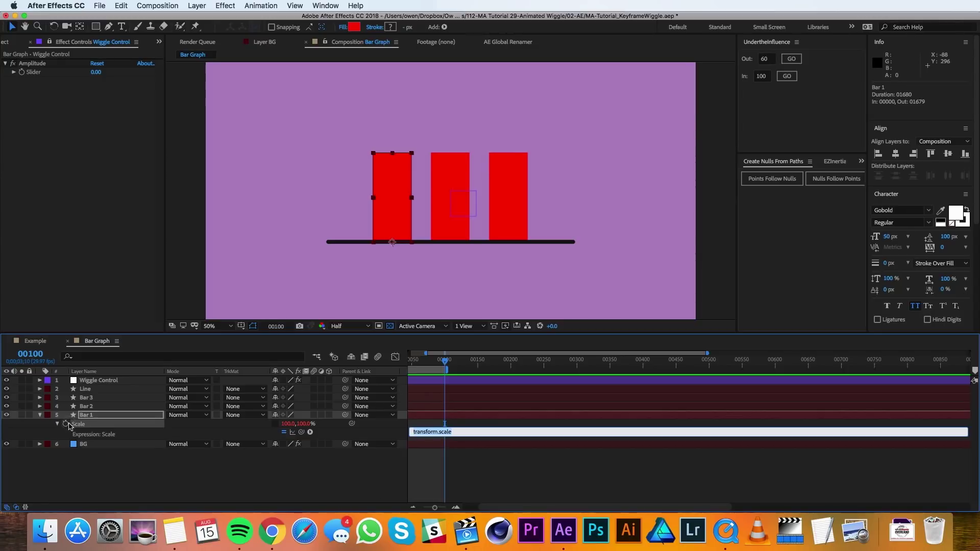
{"action": "type", "text": "a="}
{"action": "left_click_drag", "start_coordinate": [301, 433], "coordinate": [39, 74]}
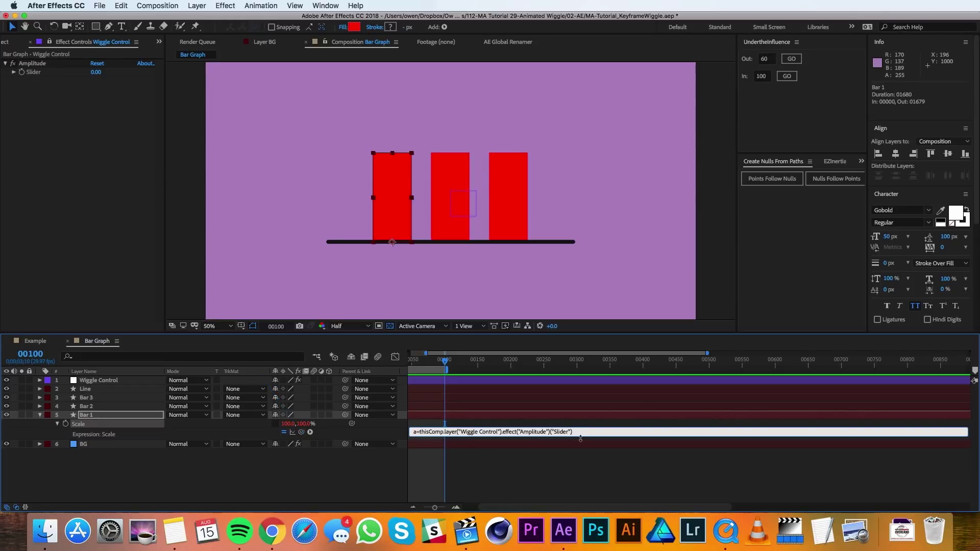
{"action": "key", "text": "Return"}
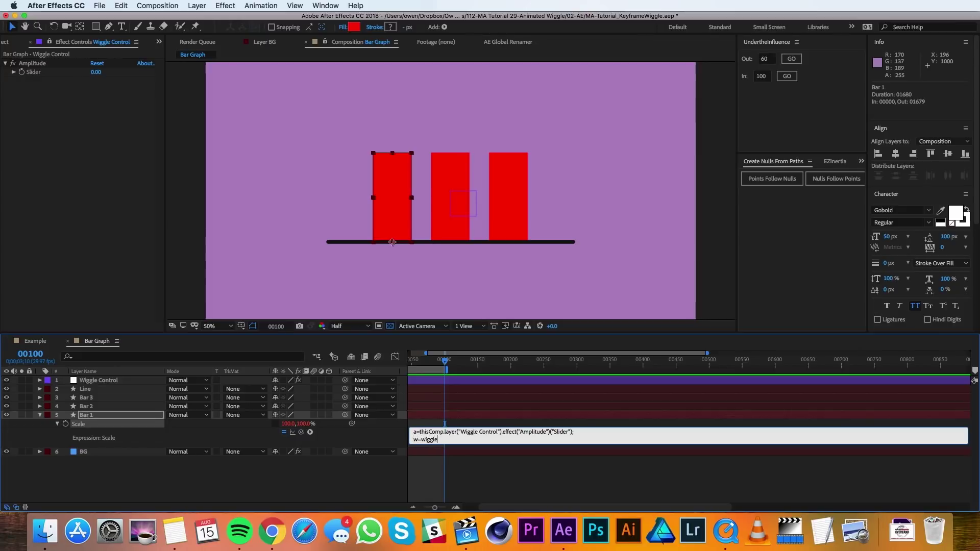
{"action": "type", "text": "w=wiggle(2,a);"}
{"action": "key", "text": "Return"}
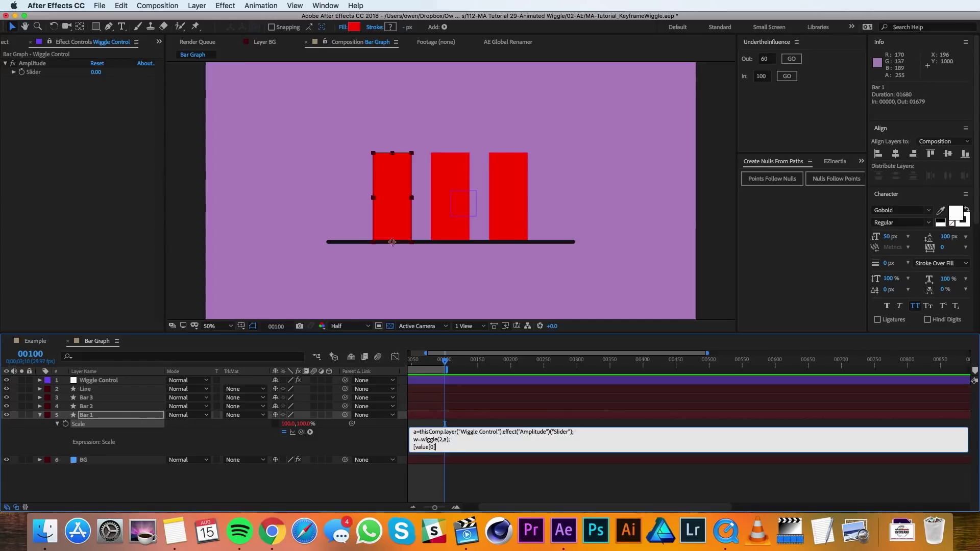
{"action": "type", "text": "[value[0],w[1"}
{"action": "left_click", "coordinate": [311, 430]}
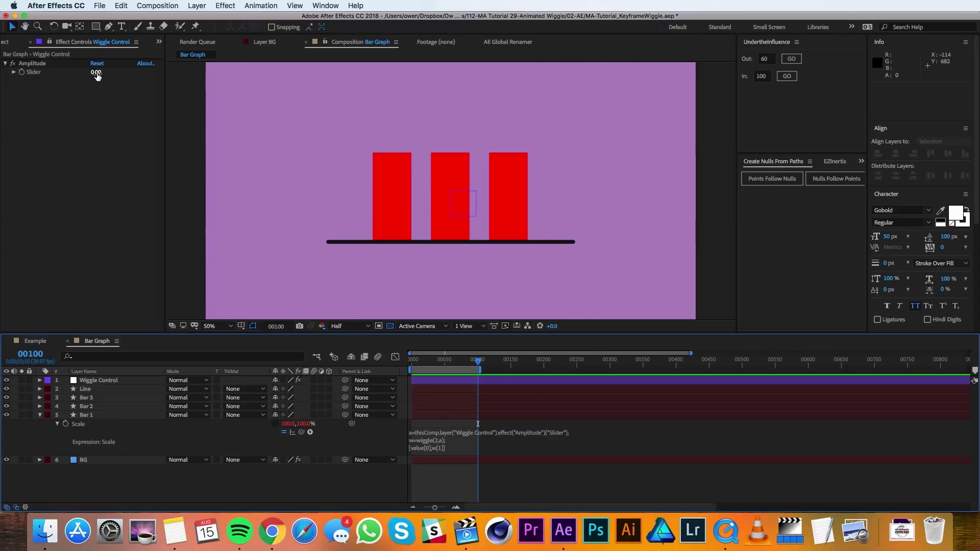
- Keyframe Amplitude at 0 on frame 20 and 50 on frame 50
{"action": "left_click", "coordinate": [428, 361]}
{"action": "left_click_drag", "start_coordinate": [427, 363], "coordinate": [425, 361]}
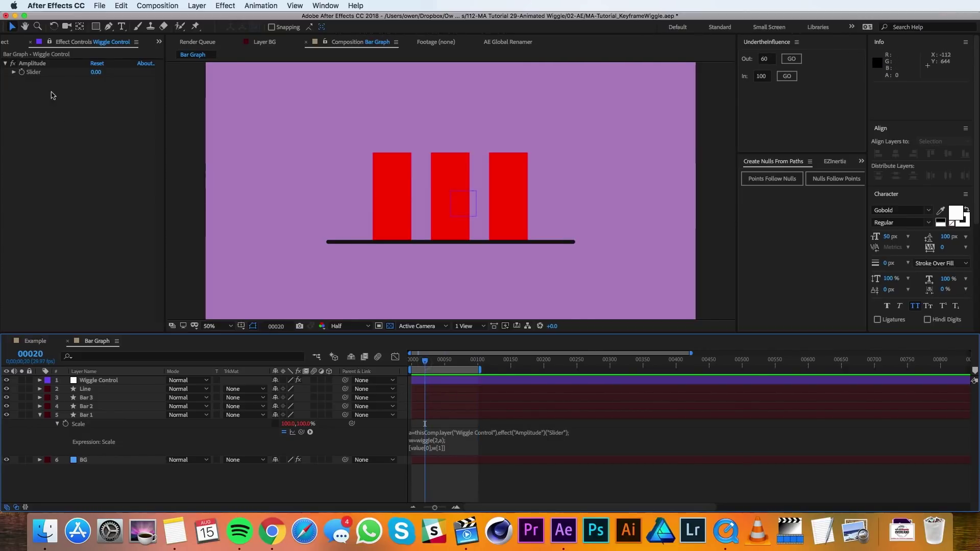
{"action": "left_click", "coordinate": [22, 73]}
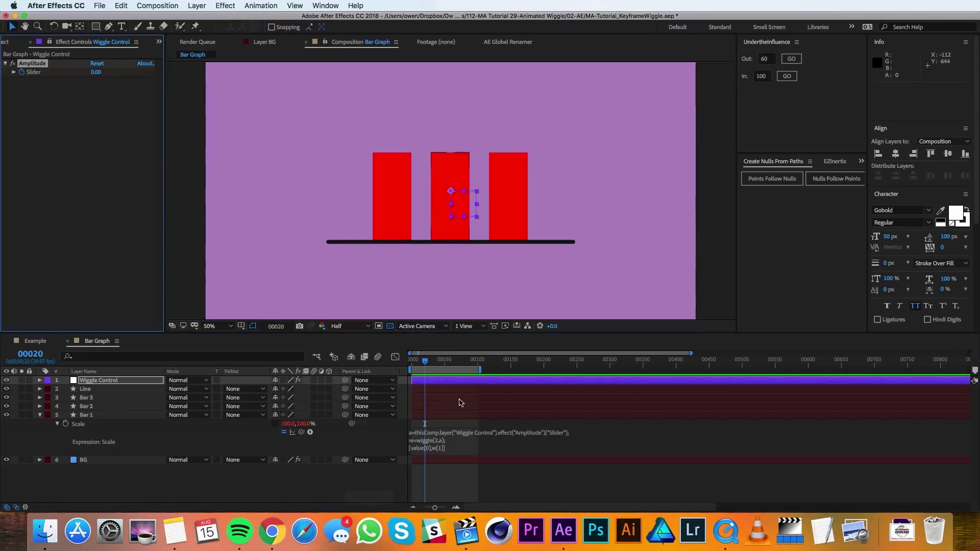
{"action": "left_click", "coordinate": [448, 364]}
{"action": "left_click_drag", "start_coordinate": [446, 365], "coordinate": [444, 363]}
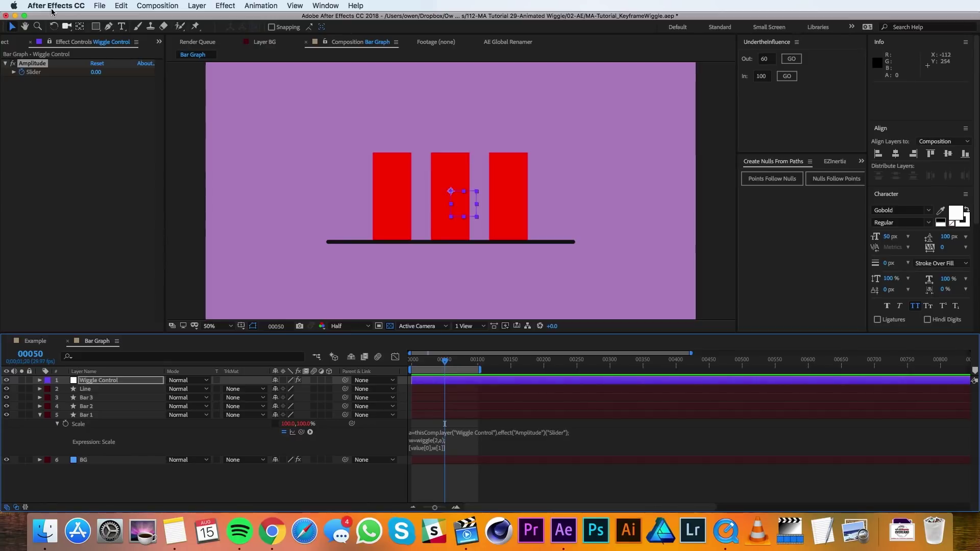
{"action": "left_click", "coordinate": [94, 71]}
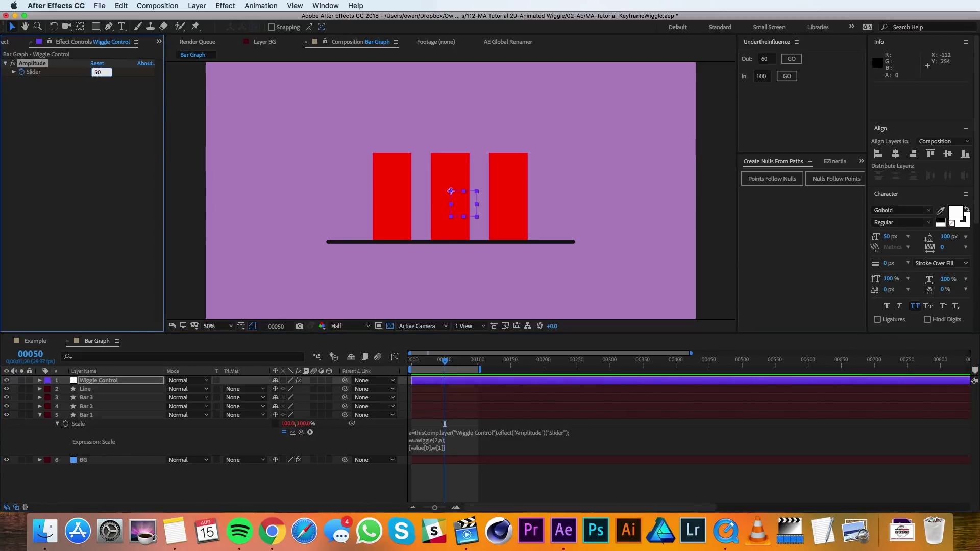
{"action": "type", "text": "50"}
{"action": "key", "text": "Return"}
- Hold Amplitude at 50 at frame 80, set 0 at frame 110, and extend the work area to 163
{"action": "left_click", "coordinate": [463, 362]}
{"action": "left_click_drag", "start_coordinate": [463, 362], "coordinate": [464, 363]}
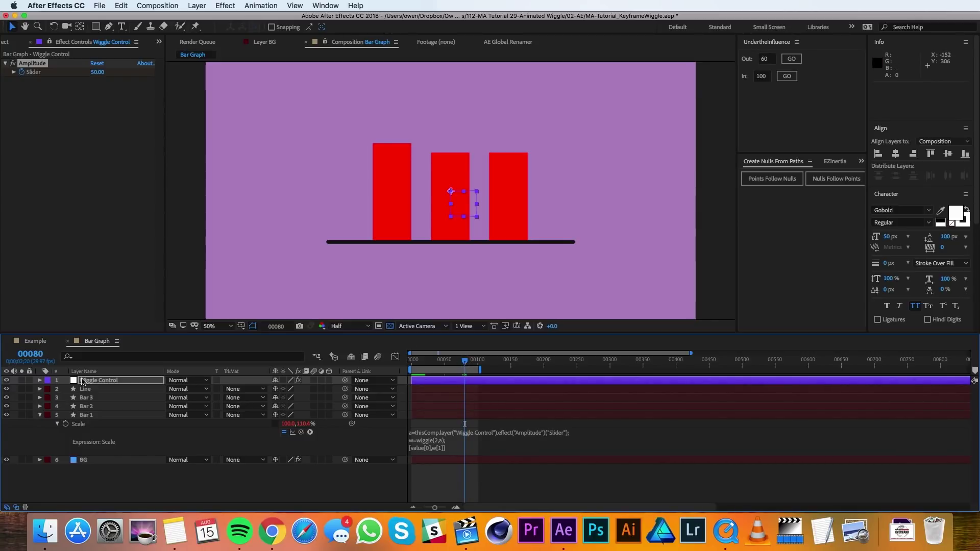
{"action": "key", "text": "u"}
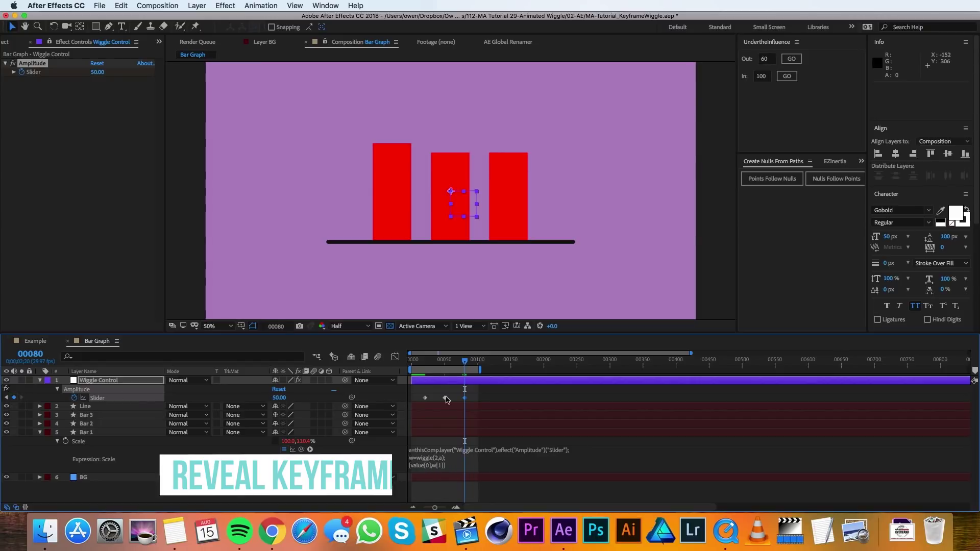
{"action": "key", "text": "shift+Page_Down"}
{"action": "key", "text": "shift+Page_Down"}
{"action": "key", "text": "shift+Page_Down"}
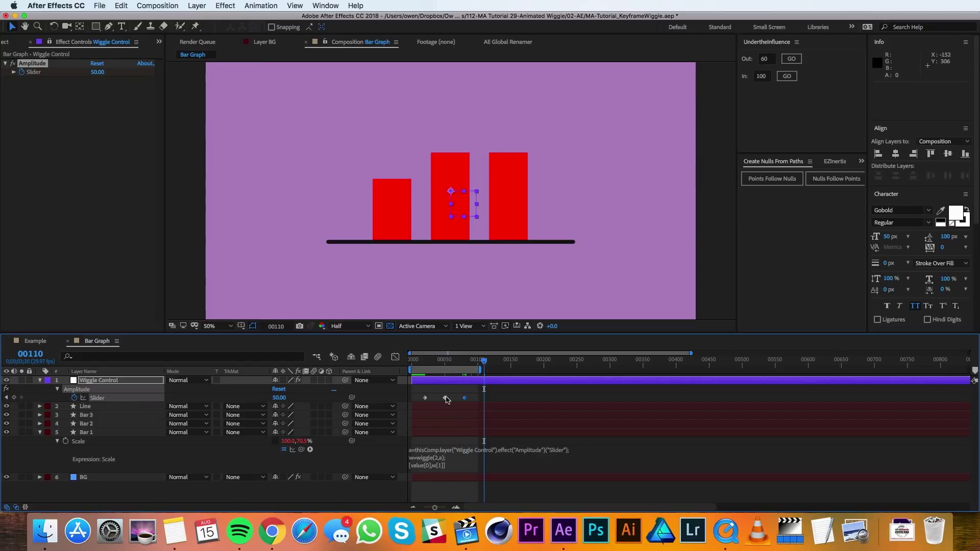
{"action": "left_click", "coordinate": [279, 398]}
{"action": "type", "text": "0"}
{"action": "key", "text": "Return"}
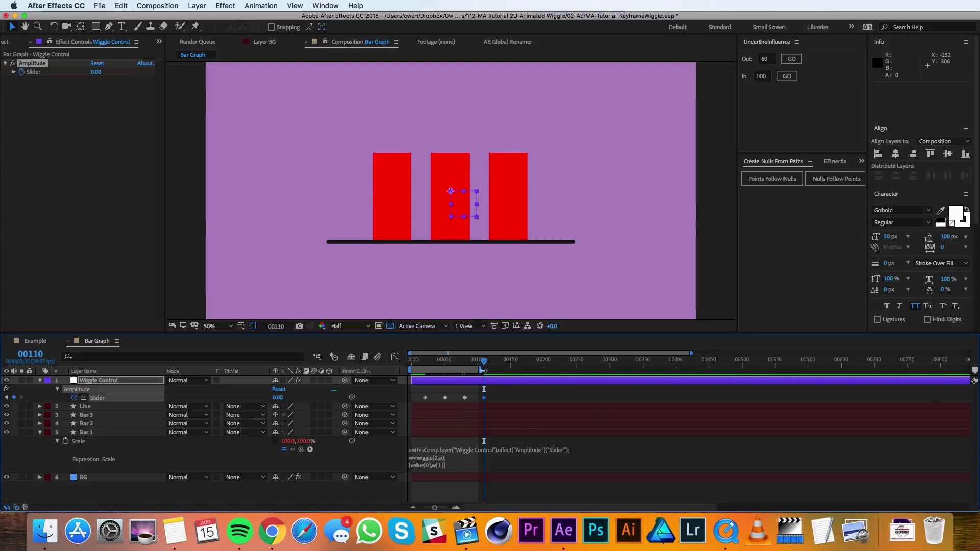
{"action": "left_click_drag", "start_coordinate": [482, 371], "coordinate": [523, 373]}
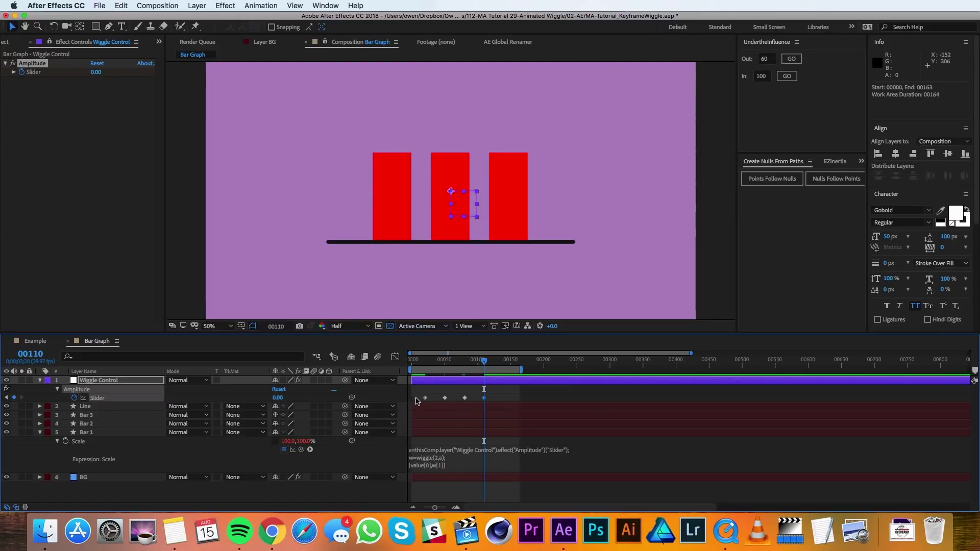
- Apply Keyframe Assistant > Easy Ease to the four Amplitude keyframes and play a preview
{"action": "left_click_drag", "start_coordinate": [418, 401], "coordinate": [491, 400]}
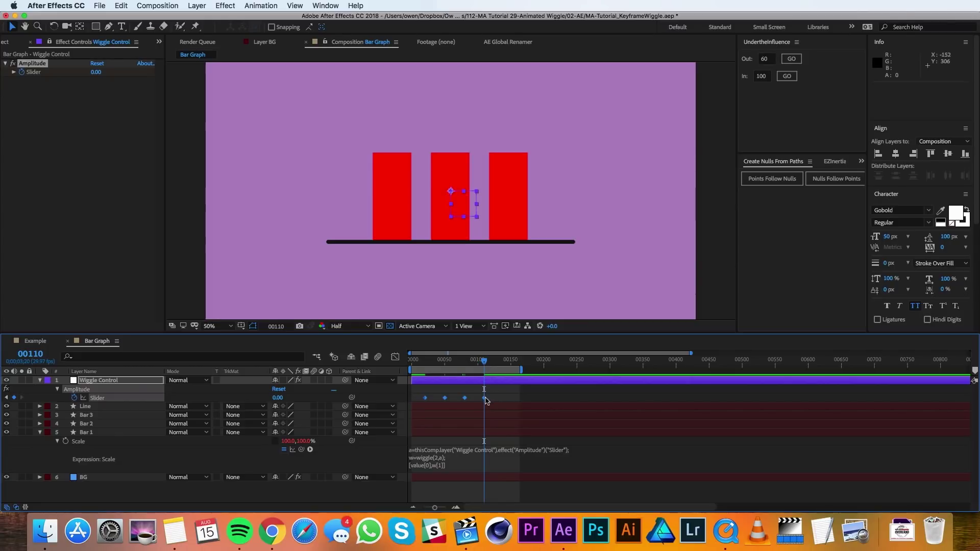
{"action": "right_click", "coordinate": [486, 399]}
{"action": "mouse_move", "coordinate": [552, 503]}
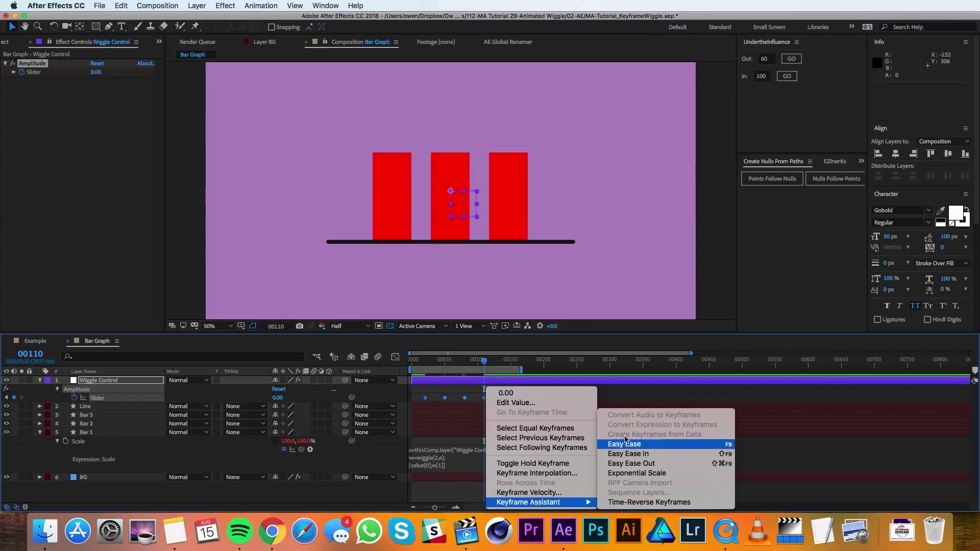
{"action": "left_click", "coordinate": [625, 441]}
{"action": "key", "text": "space"}
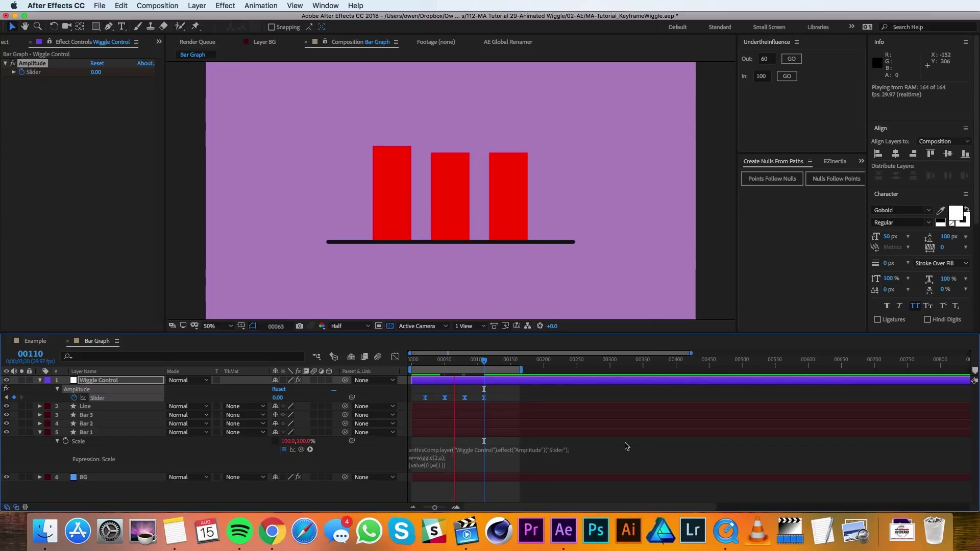
- Stop the preview and copy only the expression from Bar 1's Scale
{"action": "key", "text": "space"}
{"action": "left_click", "coordinate": [87, 442]}
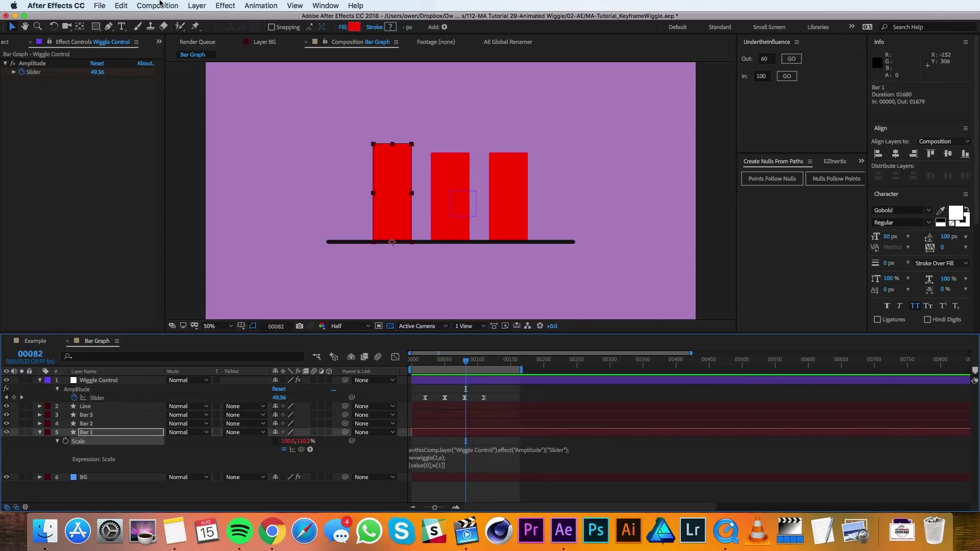
{"action": "left_click", "coordinate": [122, 6]}
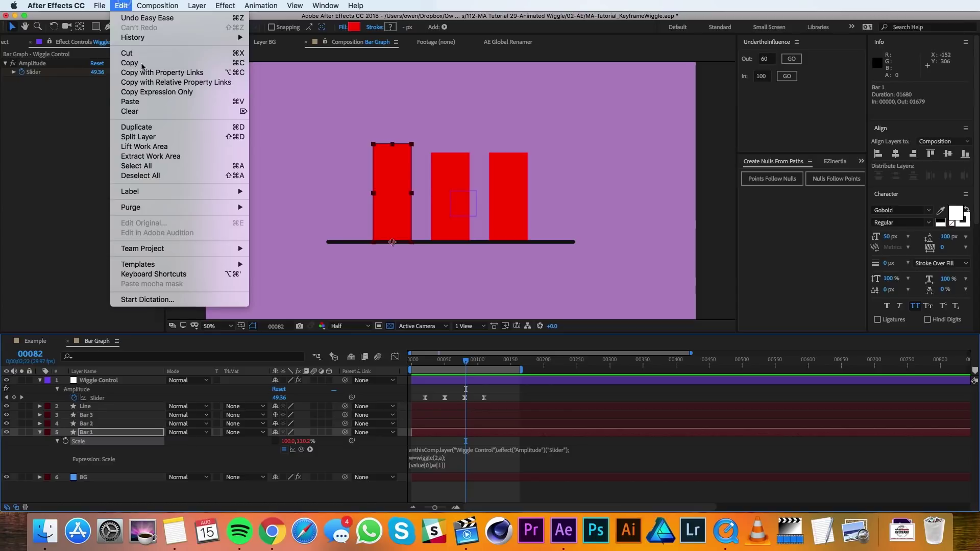
{"action": "left_click", "coordinate": [156, 93]}
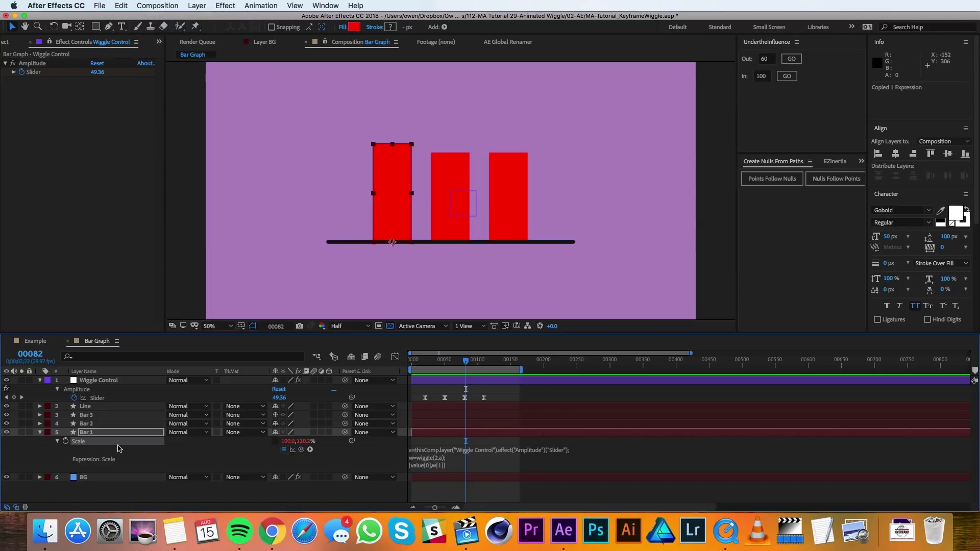
- Paste the wiggle expression onto the Scale properties of Bar 2 and Bar 3
{"action": "left_click", "coordinate": [86, 415]}
{"action": "left_click", "coordinate": [88, 424], "text": "shift"}
{"action": "key", "text": "s"}
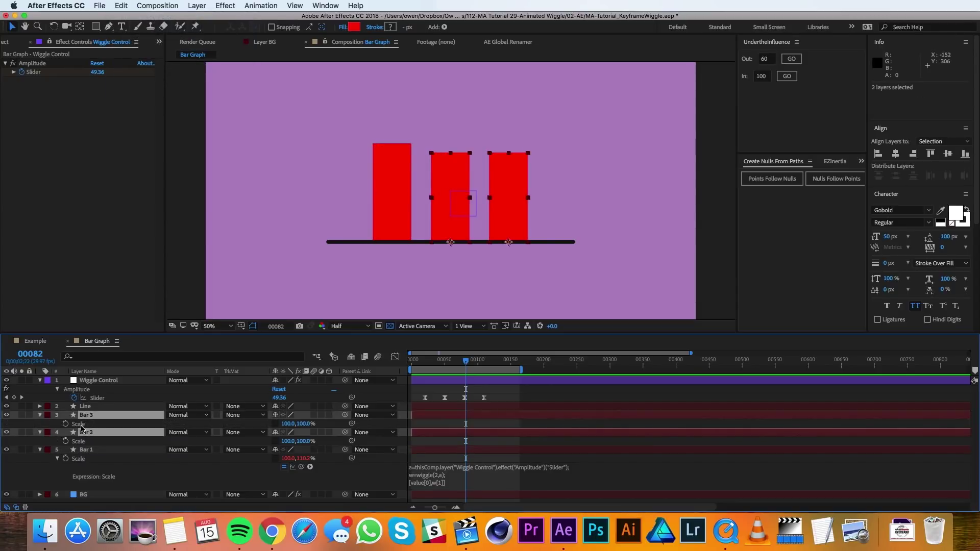
{"action": "left_click", "coordinate": [79, 424]}
{"action": "left_click", "coordinate": [78, 442], "text": "shift"}
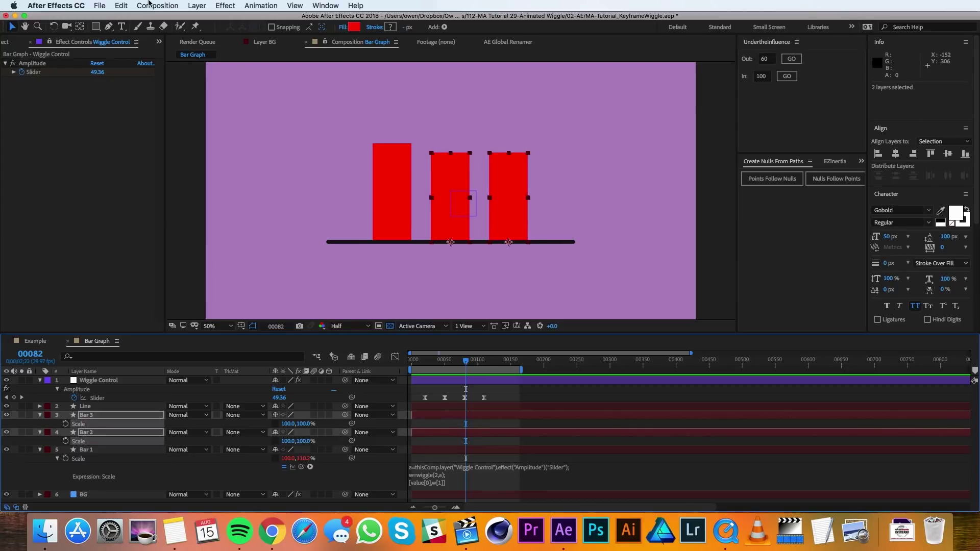
{"action": "left_click", "coordinate": [121, 5]}
{"action": "left_click", "coordinate": [142, 100]}
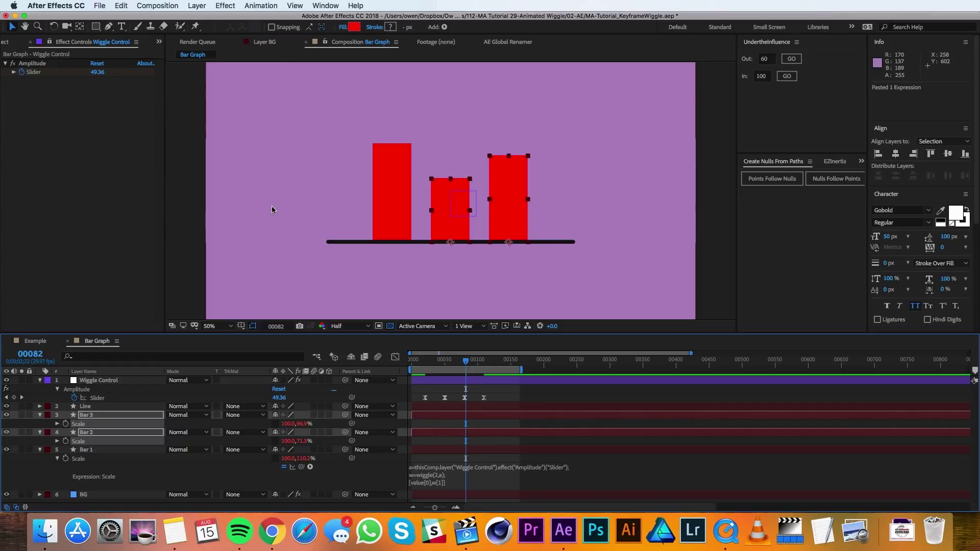
- Collapse the Bar 1, Bar 2 and Bar 3 layer properties and deselect all layers
{"action": "left_click", "coordinate": [38, 415]}
{"action": "left_click", "coordinate": [39, 441]}
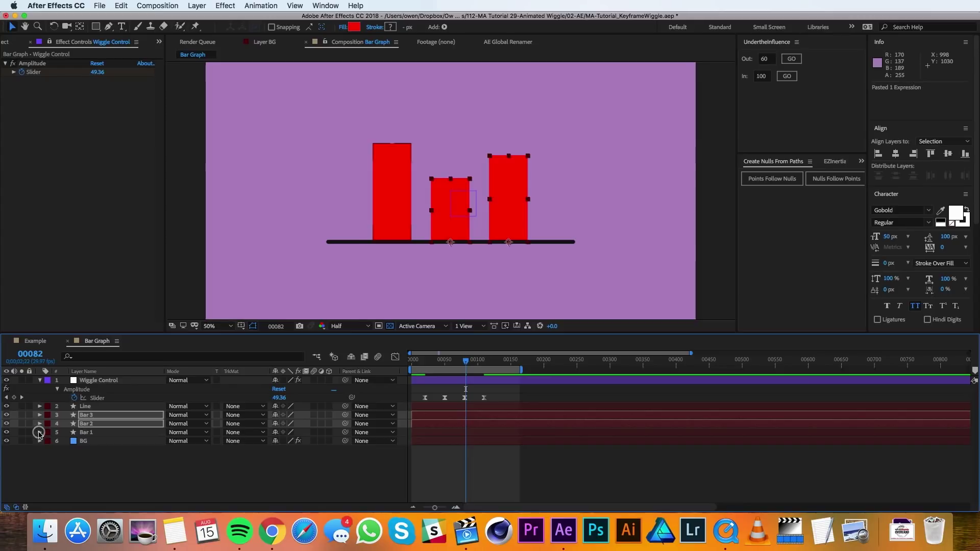
{"action": "left_click", "coordinate": [40, 423]}
{"action": "left_click", "coordinate": [54, 462]}
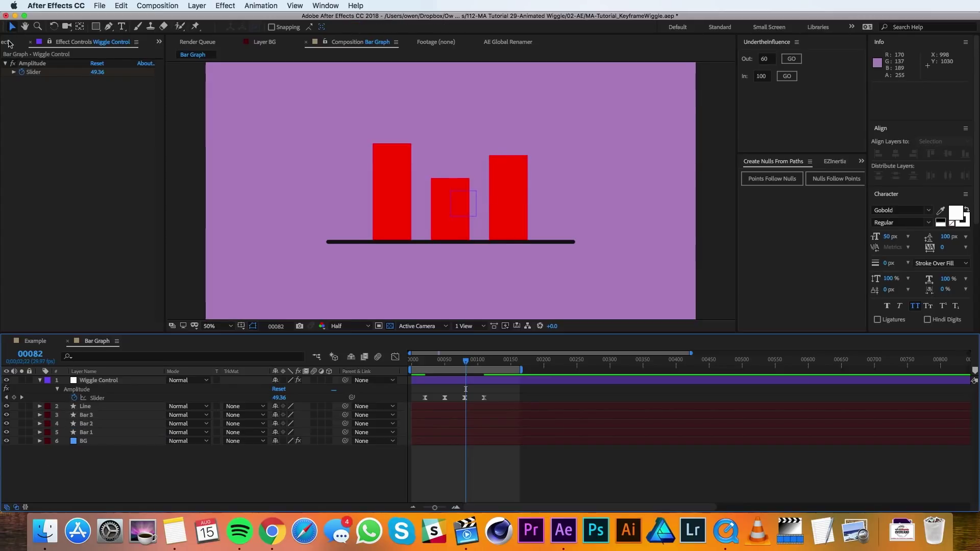
- Check the Example comp, then select the three Pattern items in Example > Pattern Fills_Flattened Layers
{"action": "left_click", "coordinate": [8, 44]}
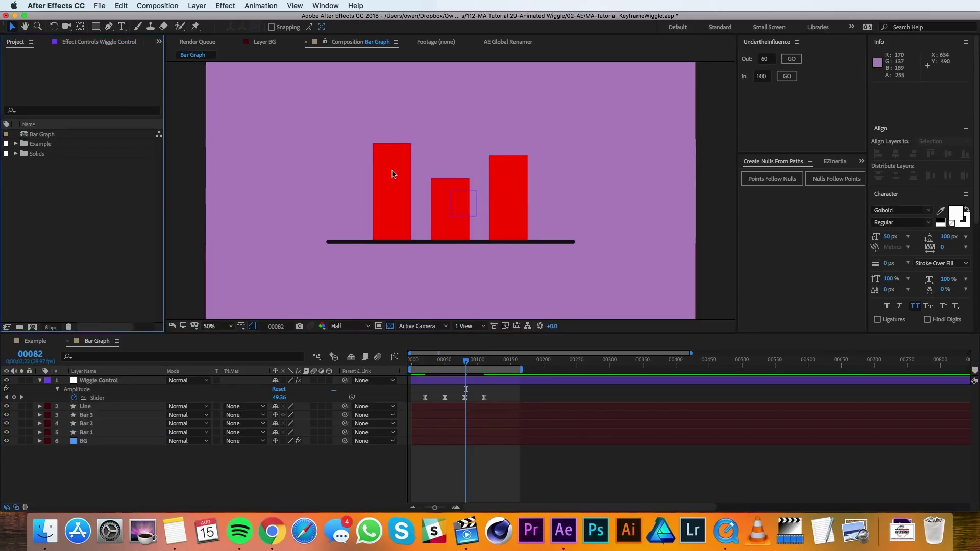
{"action": "left_click", "coordinate": [36, 341]}
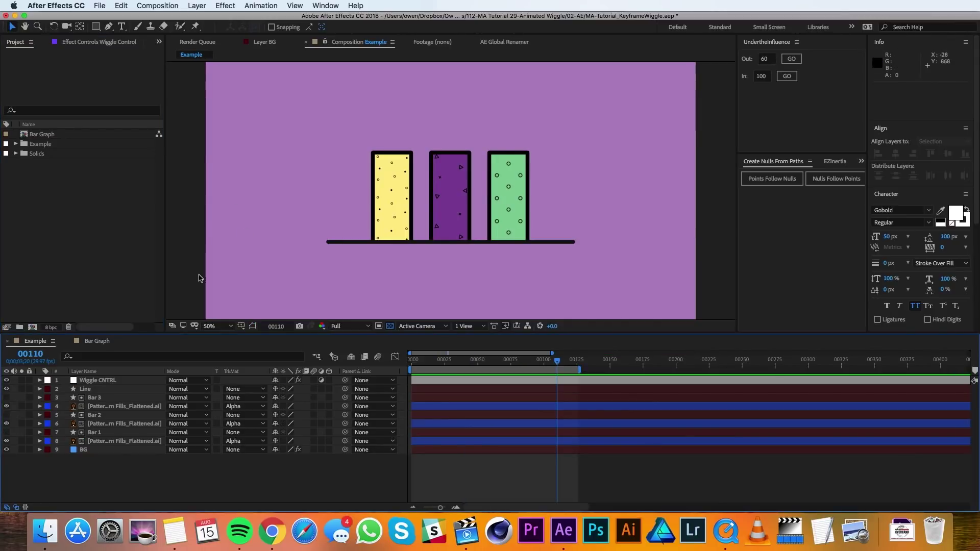
{"action": "left_click", "coordinate": [99, 342]}
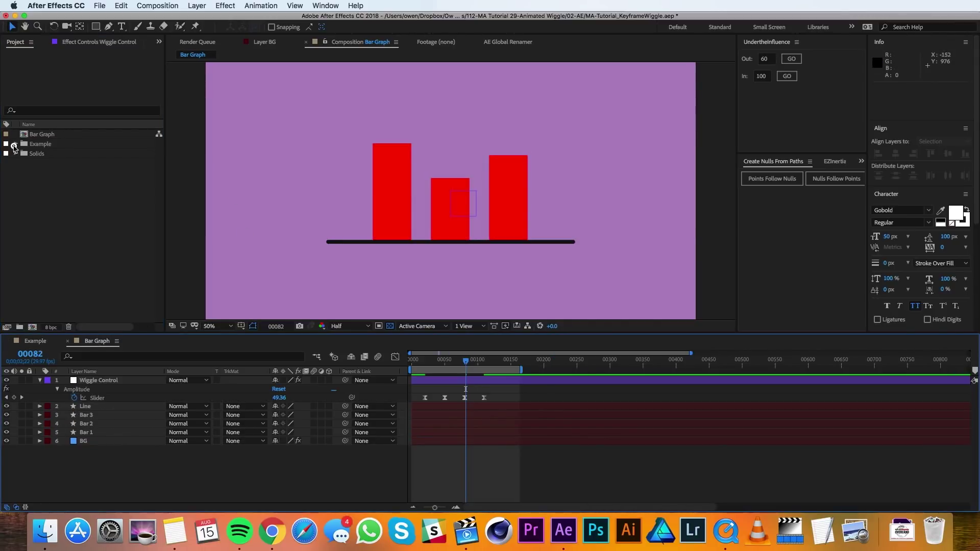
{"action": "left_click", "coordinate": [15, 144]}
{"action": "left_click", "coordinate": [26, 173]}
{"action": "left_click", "coordinate": [75, 182]}
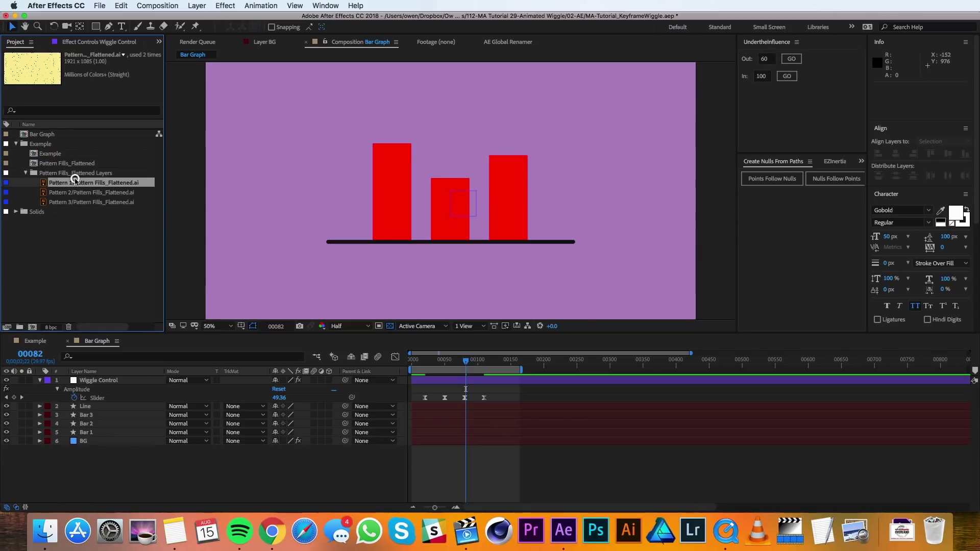
{"action": "left_click", "coordinate": [75, 202], "text": "shift"}
- Place the three pattern layers each below a bar and set their TrkMat to Alpha Matte
{"action": "left_click_drag", "start_coordinate": [85, 199], "coordinate": [99, 462]}
{"action": "mouse_move", "coordinate": [105, 415]}
{"action": "left_mouse_down"}
{"action": "mouse_move", "coordinate": [105, 448]}
{"action": "mouse_move", "coordinate": [110, 428]}
{"action": "left_mouse_up"}
{"action": "left_click", "coordinate": [106, 440], "text": "super"}
{"action": "left_click", "coordinate": [104, 459], "text": "super"}
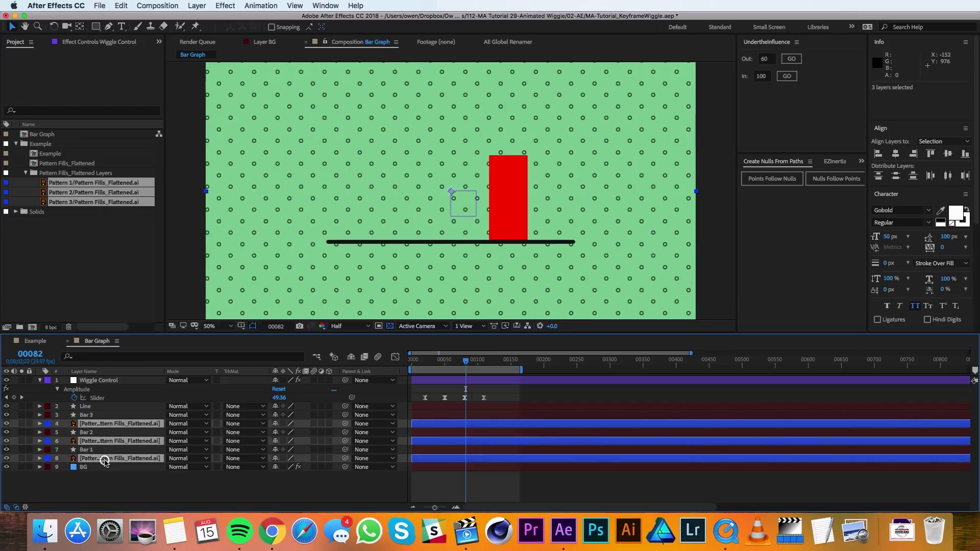
{"action": "left_click", "coordinate": [233, 427]}
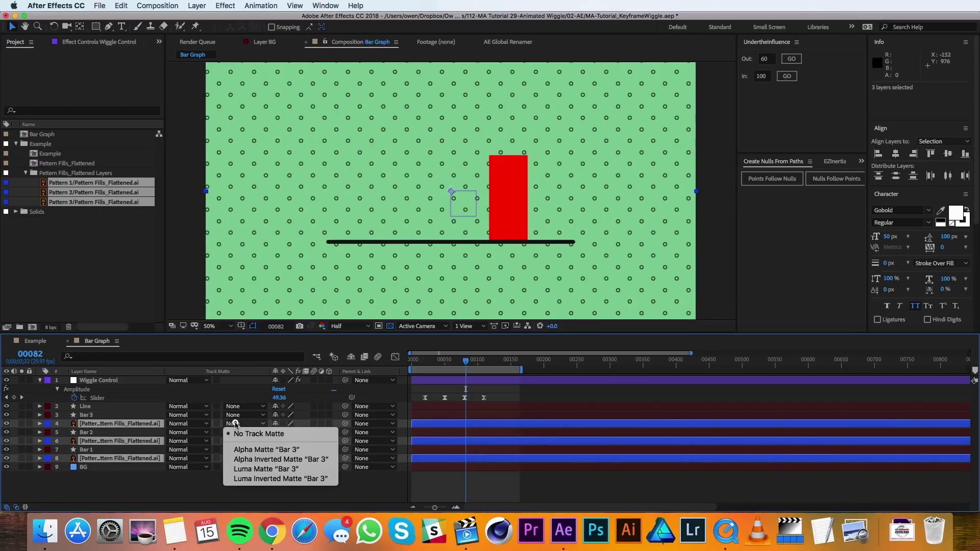
{"action": "left_click", "coordinate": [243, 453]}
{"action": "key", "text": "F2"}
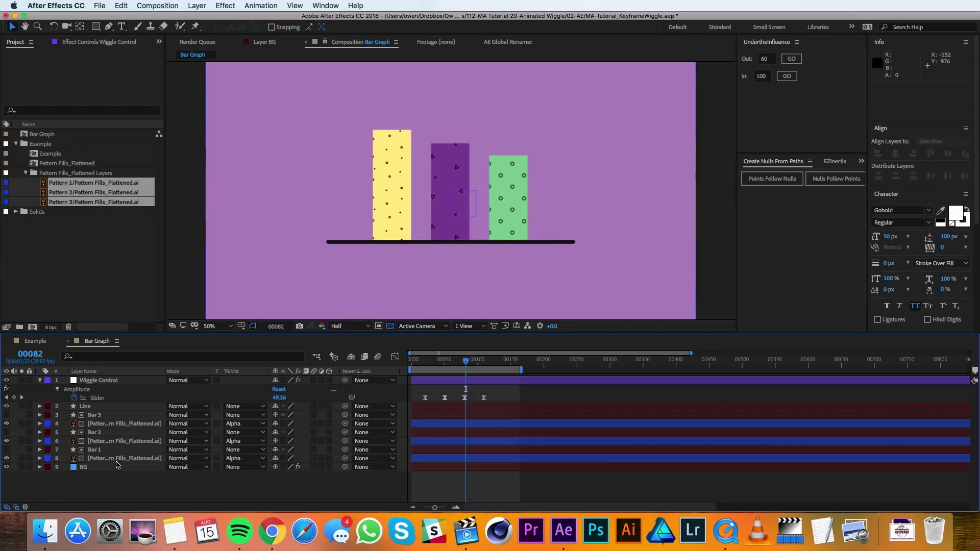
- Add a Stroke layer style to the yellow pattern layer under Bar 1
{"action": "left_click", "coordinate": [116, 460]}
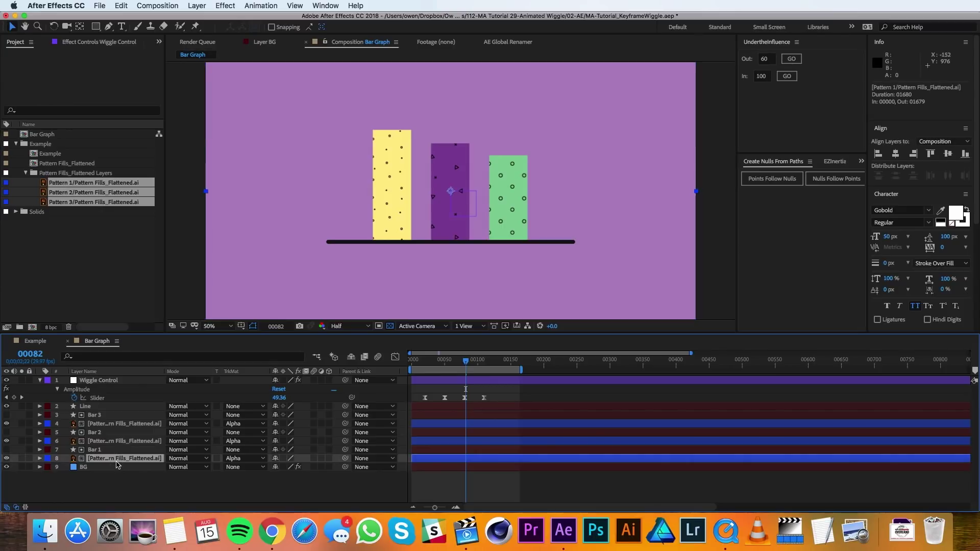
{"action": "left_click", "coordinate": [198, 4]}
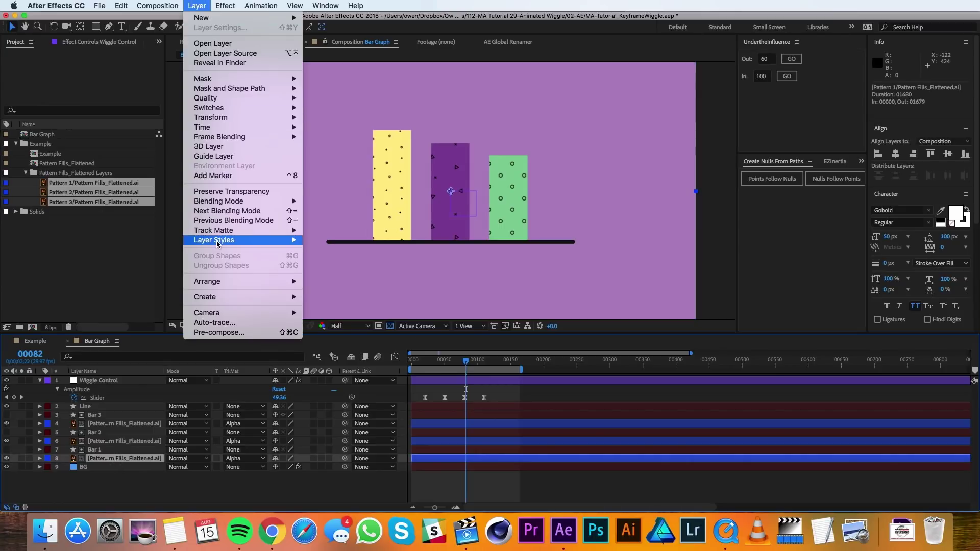
{"action": "mouse_move", "coordinate": [219, 243]}
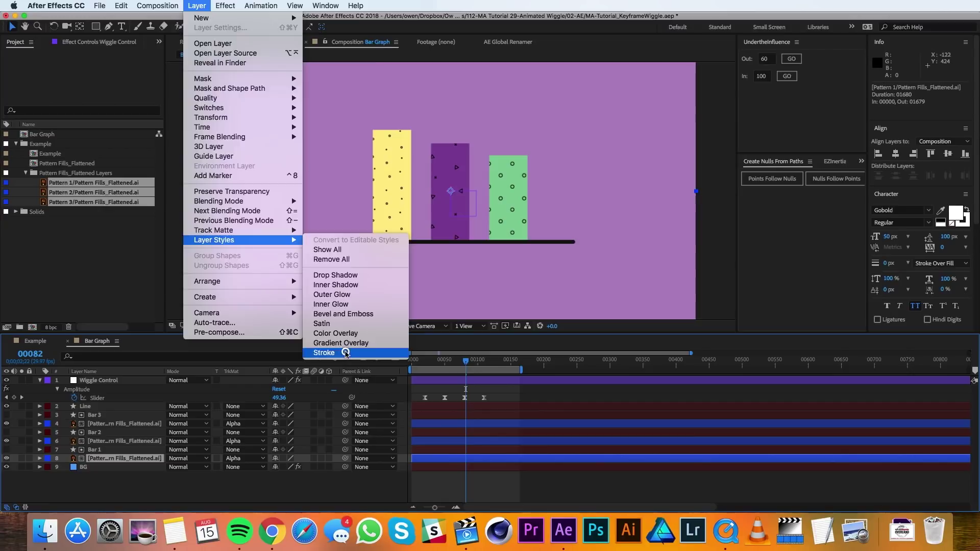
{"action": "left_click", "coordinate": [347, 354]}
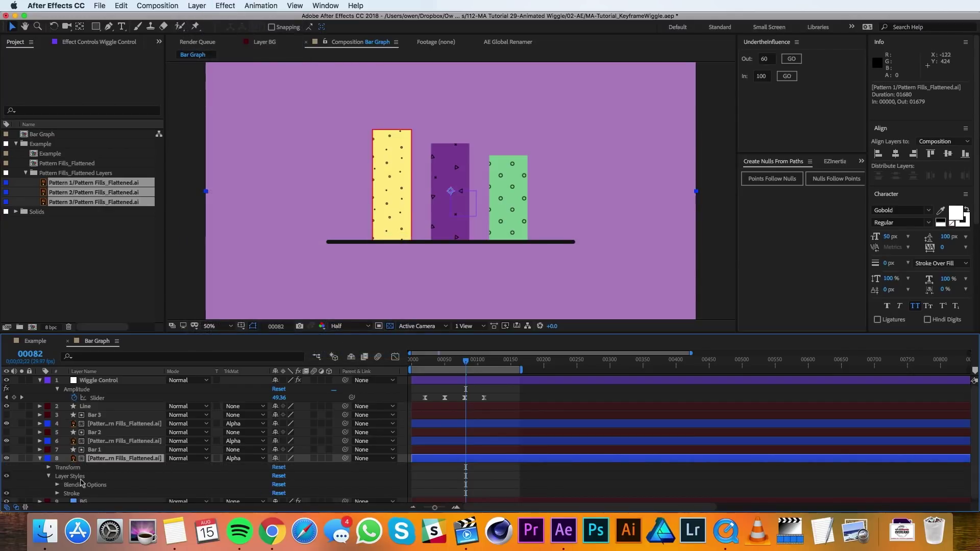
{"action": "scroll", "coordinate": [77, 485], "scroll_direction": "down", "scroll_amount": 1}
- Set the stroke to black, size 15, with Center position
{"action": "left_click", "coordinate": [57, 491]}
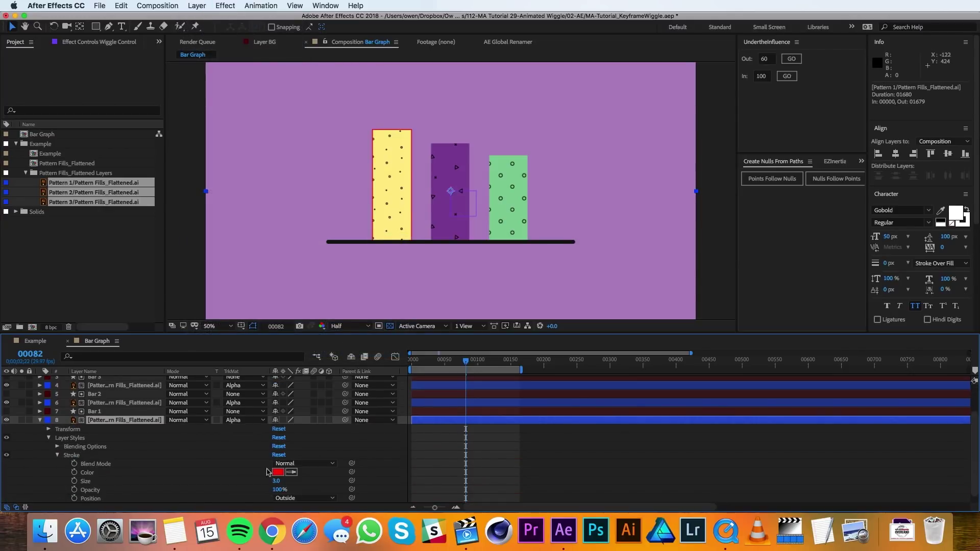
{"action": "left_click", "coordinate": [278, 472]}
{"action": "left_click_drag", "start_coordinate": [744, 469], "coordinate": [723, 499]}
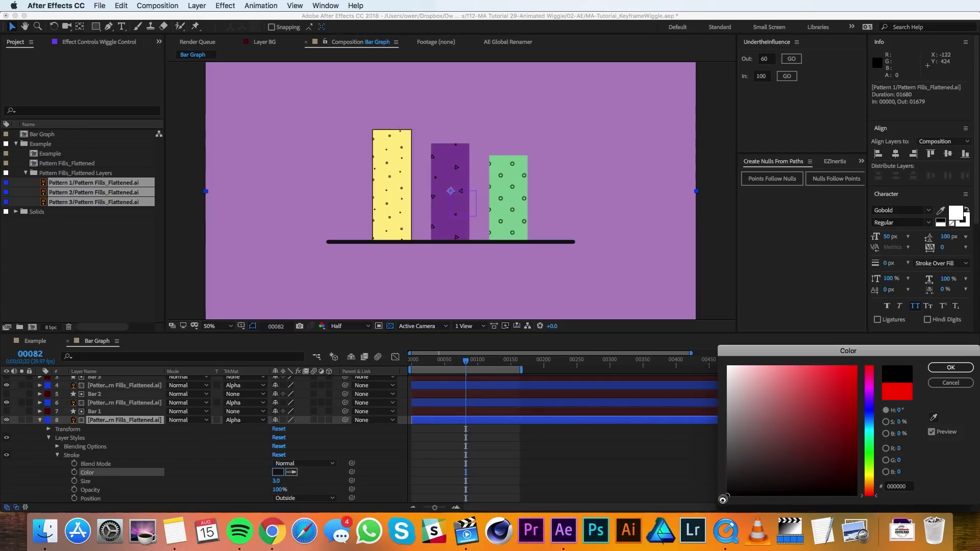
{"action": "left_click", "coordinate": [938, 364]}
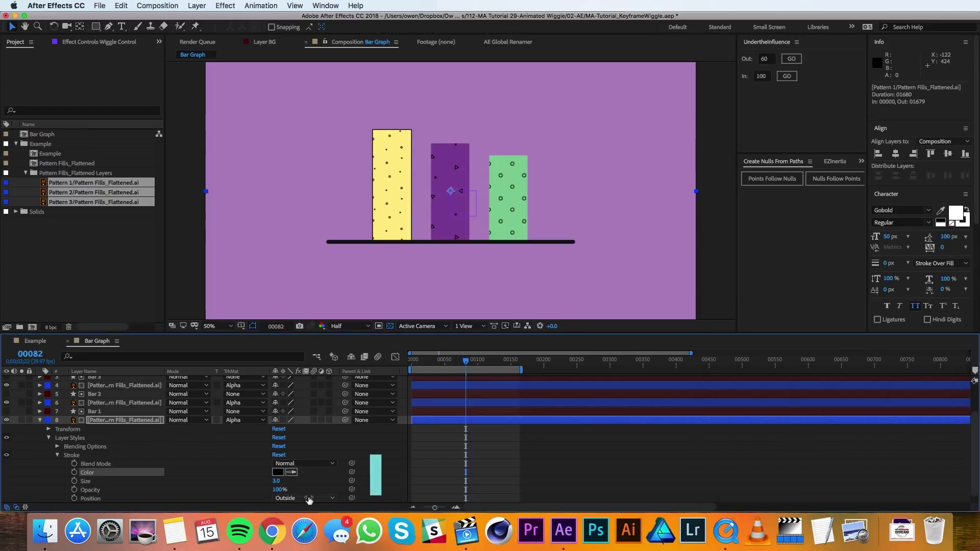
{"action": "left_click", "coordinate": [276, 482]}
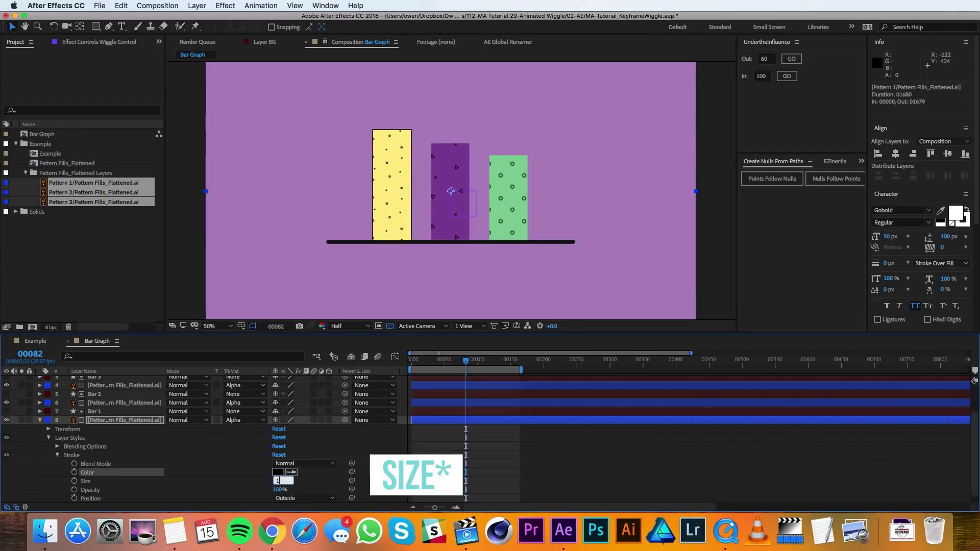
{"action": "left_click", "coordinate": [306, 498]}
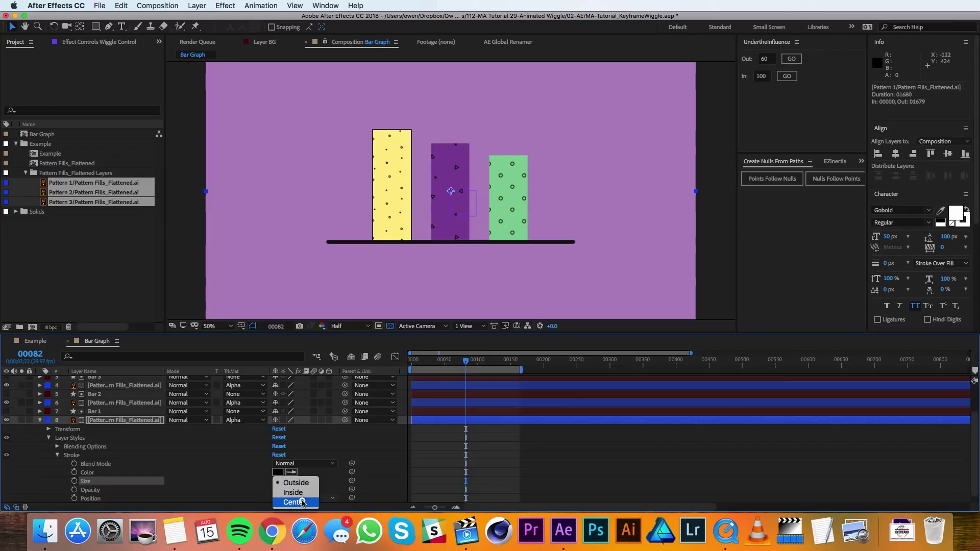
{"action": "left_click", "coordinate": [302, 503]}
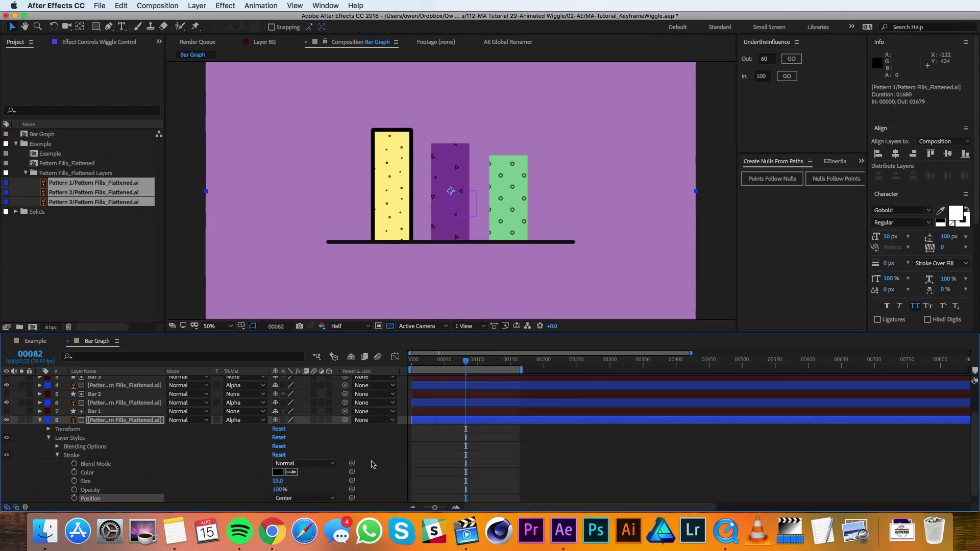
{"action": "left_click", "coordinate": [372, 464]}
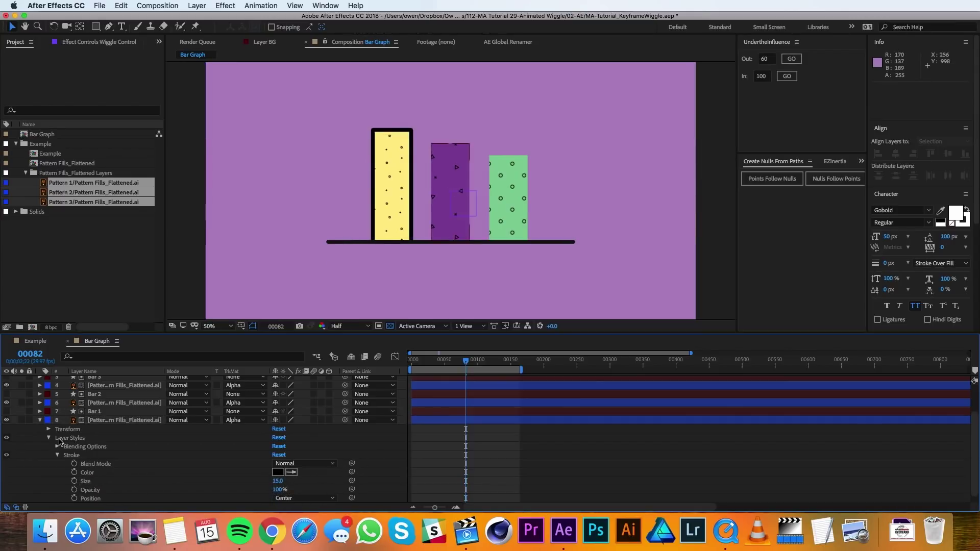
{"action": "left_click", "coordinate": [76, 456]}
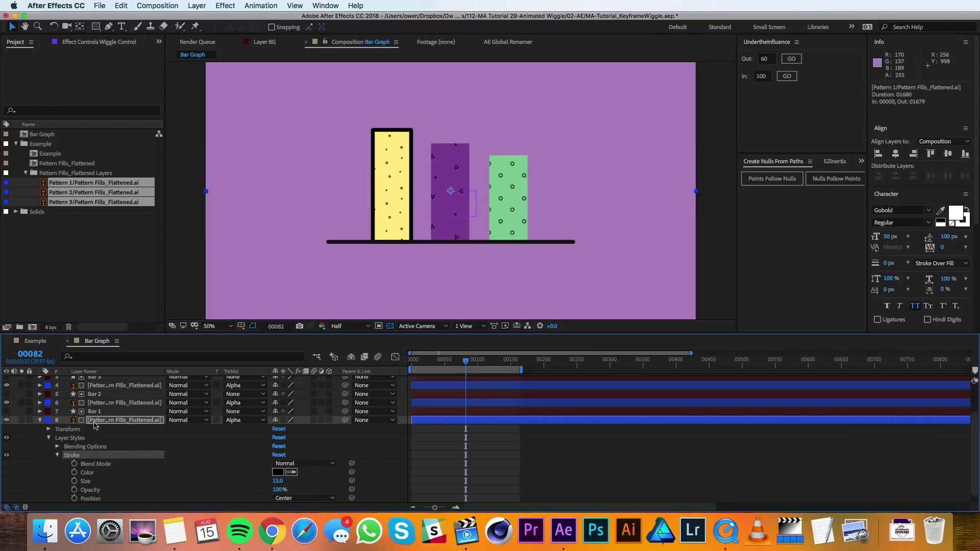
- Paste the black size-15 stroke onto the purple and green pattern layers, then play the wiggle
{"action": "left_click", "coordinate": [99, 403]}
{"action": "key", "text": "ctrl+v"}
{"action": "left_click", "coordinate": [112, 386]}
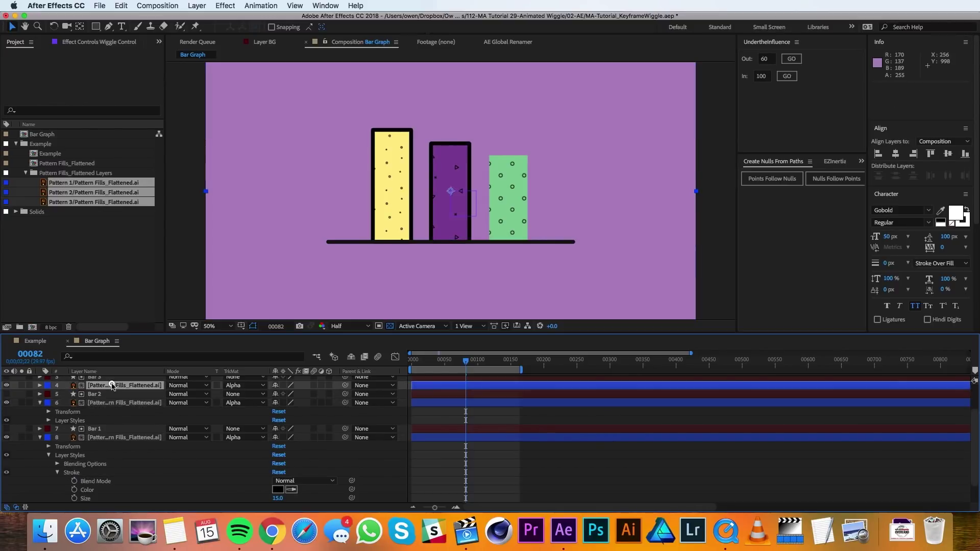
{"action": "key", "text": "ctrl+v"}
{"action": "key", "text": "u"}
{"action": "key", "text": "space"}
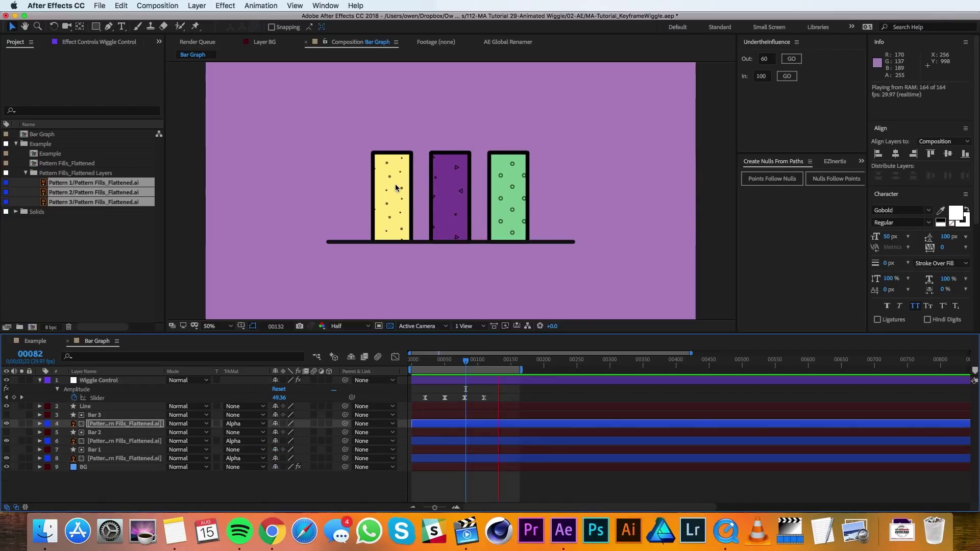